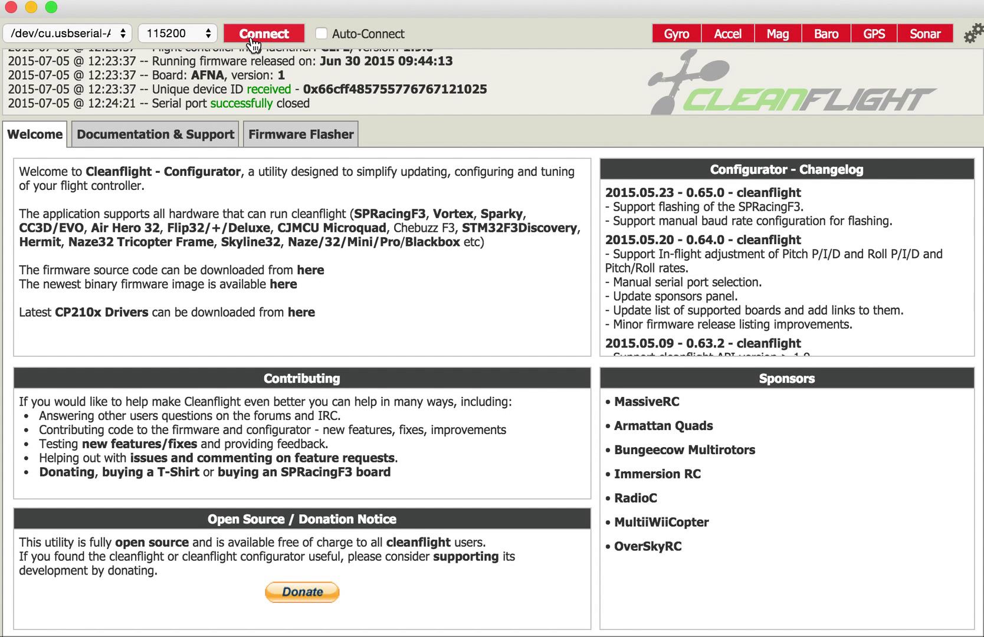
- Connect to the board, enable Blackbox on UART1 at 115200 in Ports, and save and reboot
left_click(251, 39)
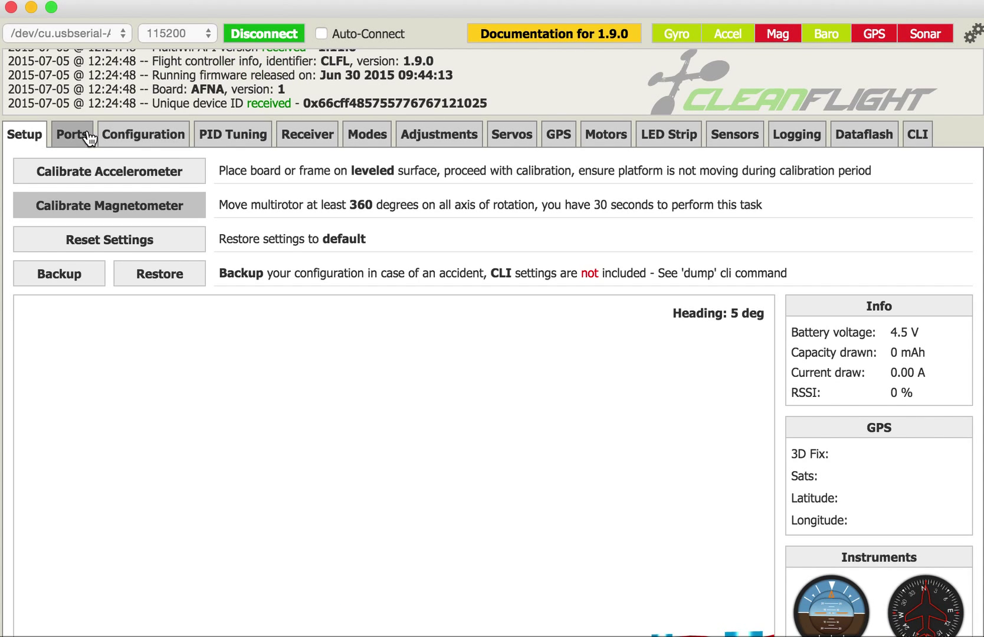
left_click(88, 137)
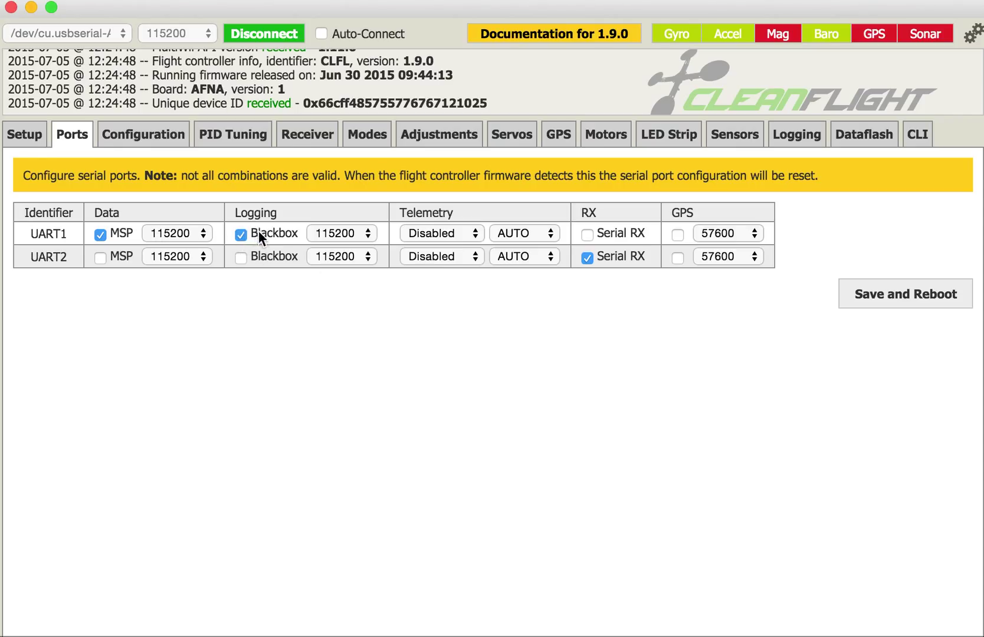
left_click(872, 295)
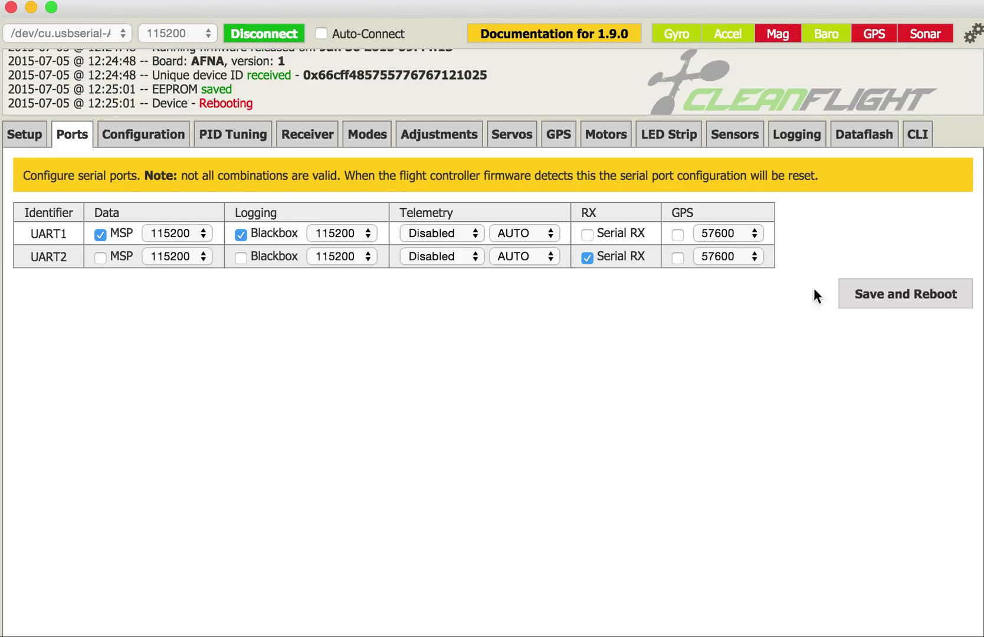
- Tick BLACKBOX under Other Features in Configuration, save and reboot, then return to the port pages
left_click(154, 147)
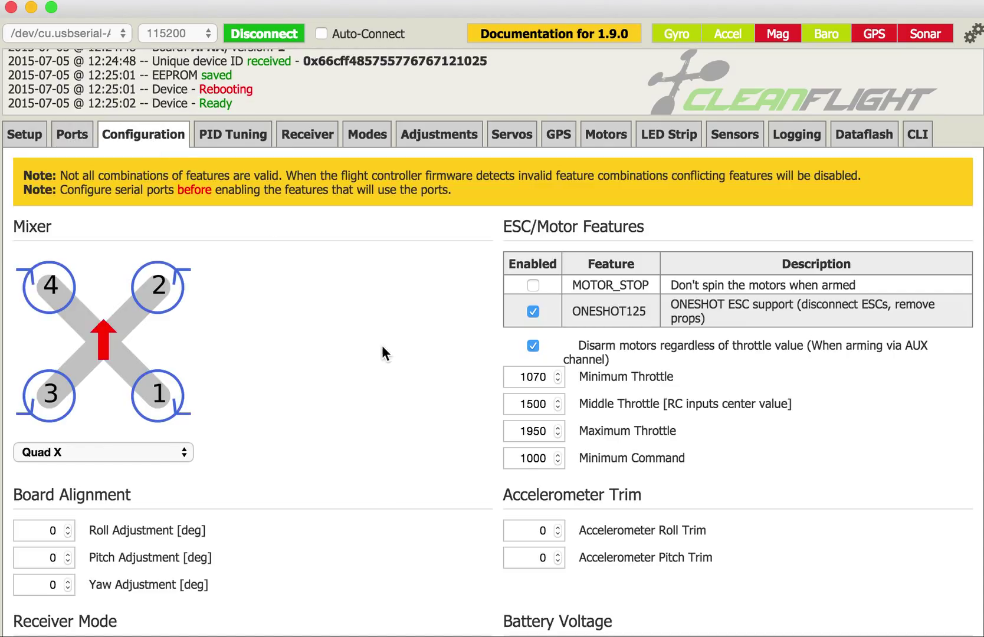
scroll(385, 354, "down", 5)
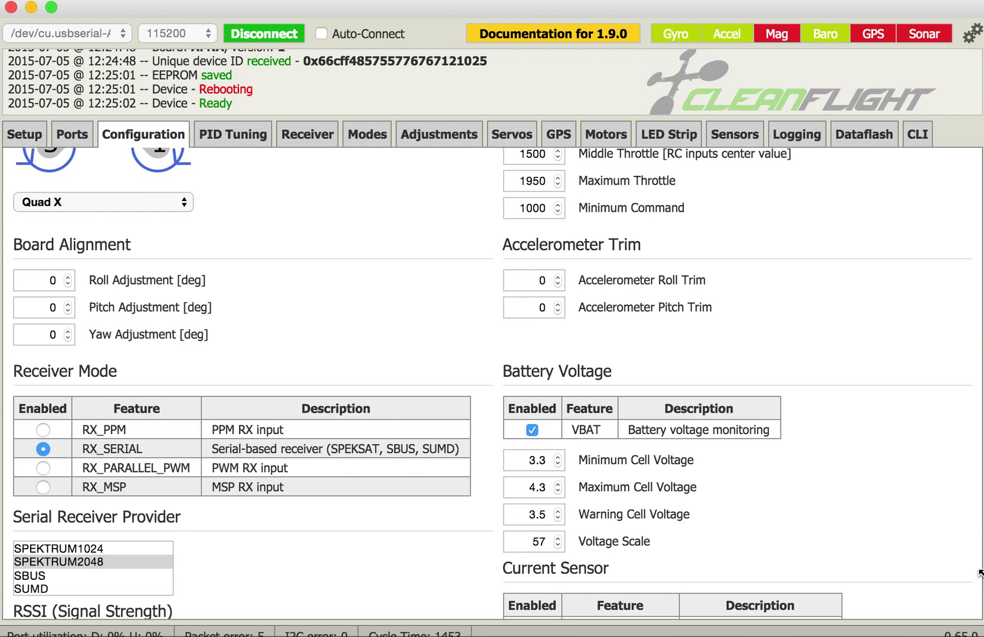
scroll(853, 498, "down", 10)
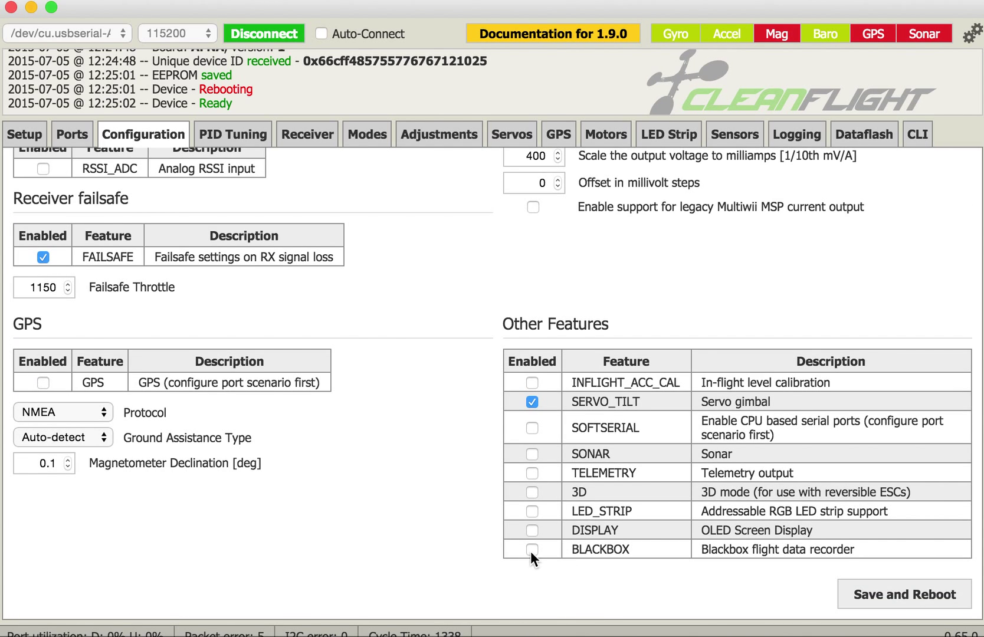
left_click(869, 597)
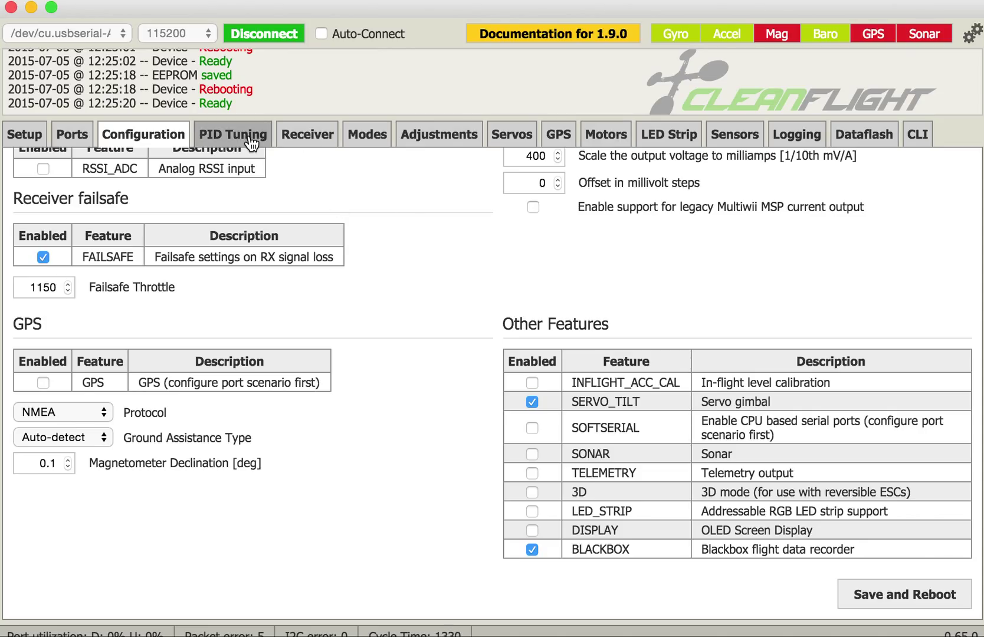
left_click(75, 137)
- Go back to Setup, then disconnect so the serial port closes and the Welcome page returns
left_click(37, 137)
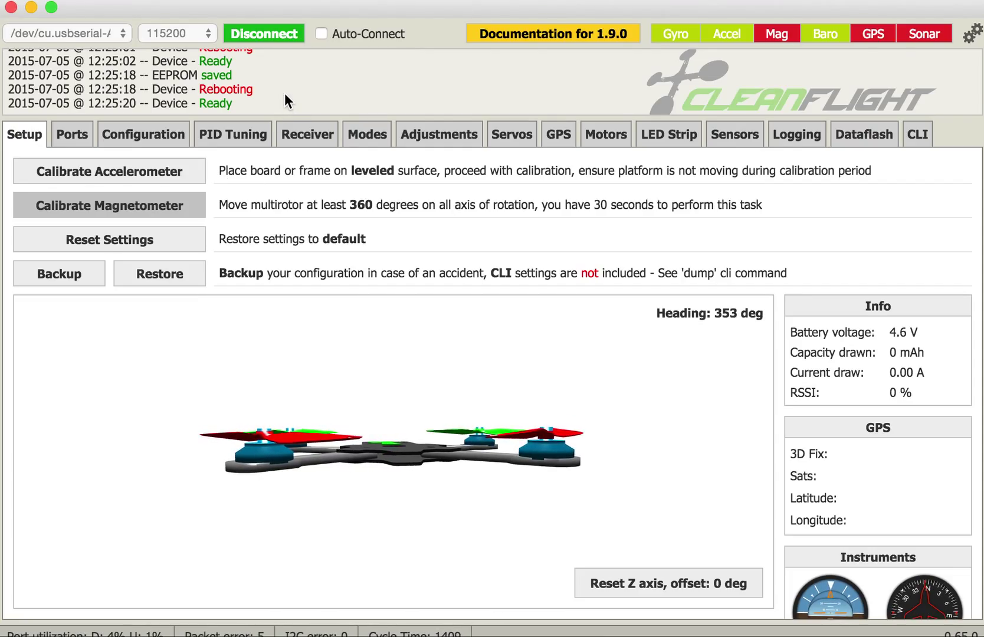
left_click(270, 39)
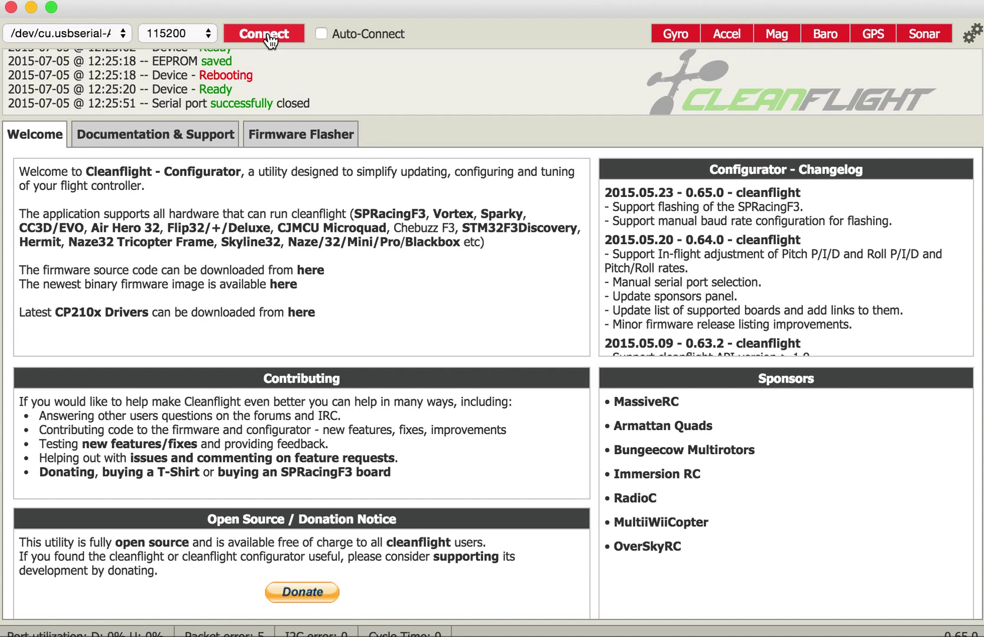
- Launch CoolTerm via Spotlight and move its window to the top centre
key("super+space")
type("cool")
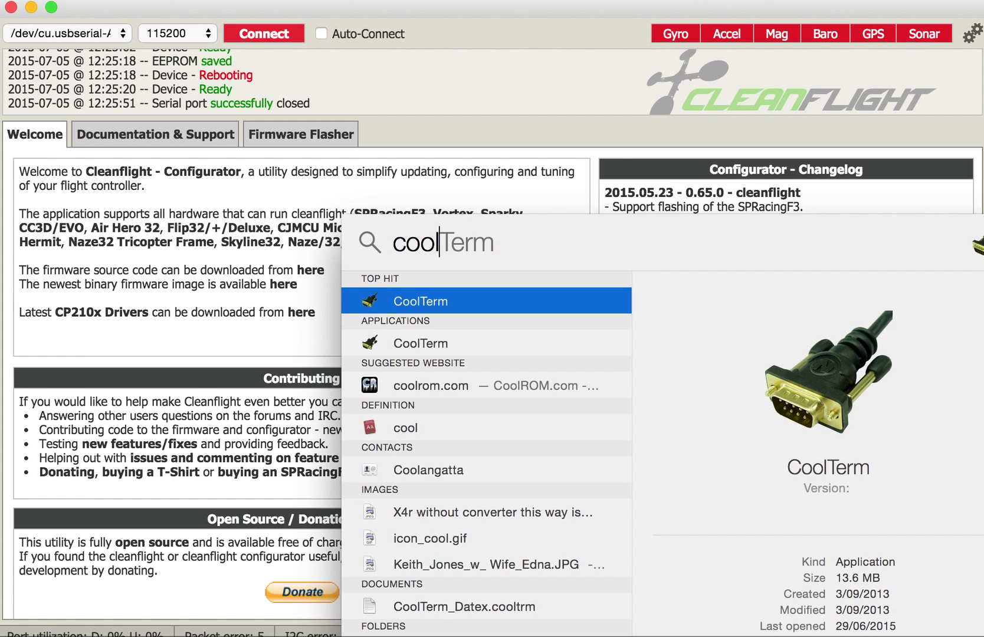
key("Return")
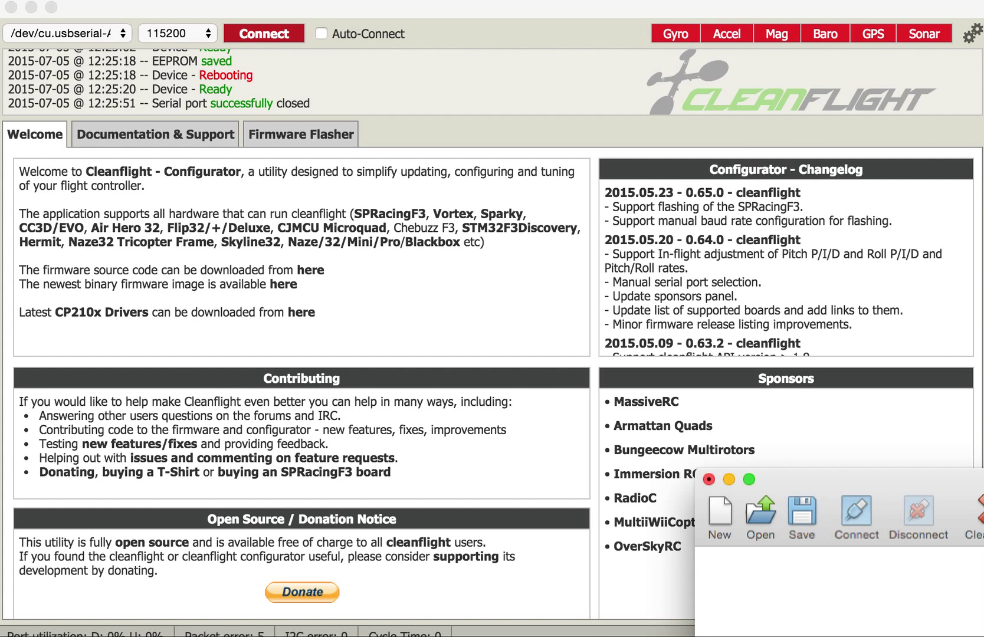
left_click_drag(918, 468, 482, 29)
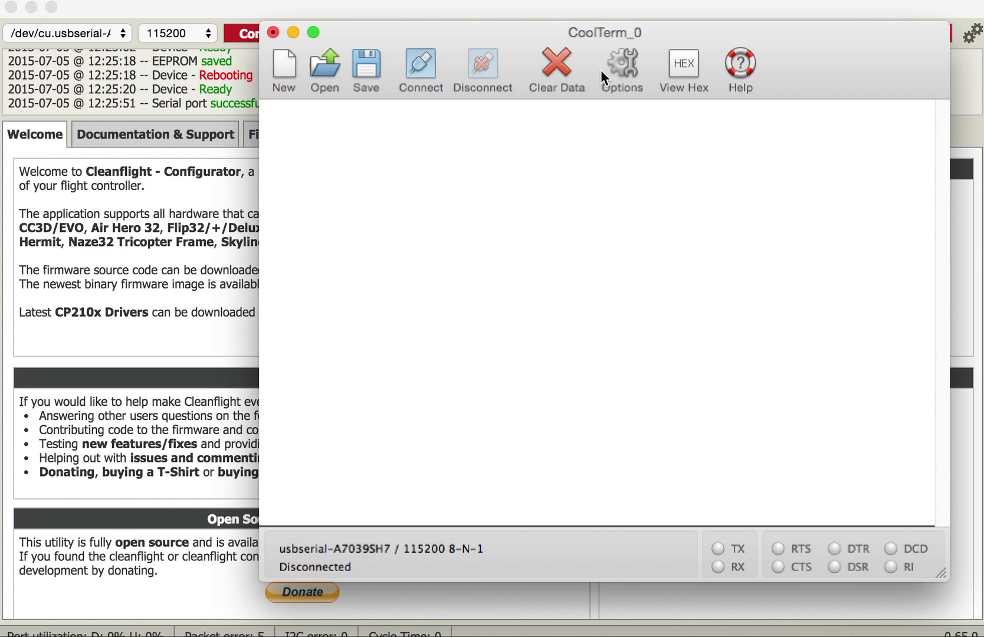
- Confirm the serial port options at 115200 baud and connect to the flight controller
left_click(626, 59)
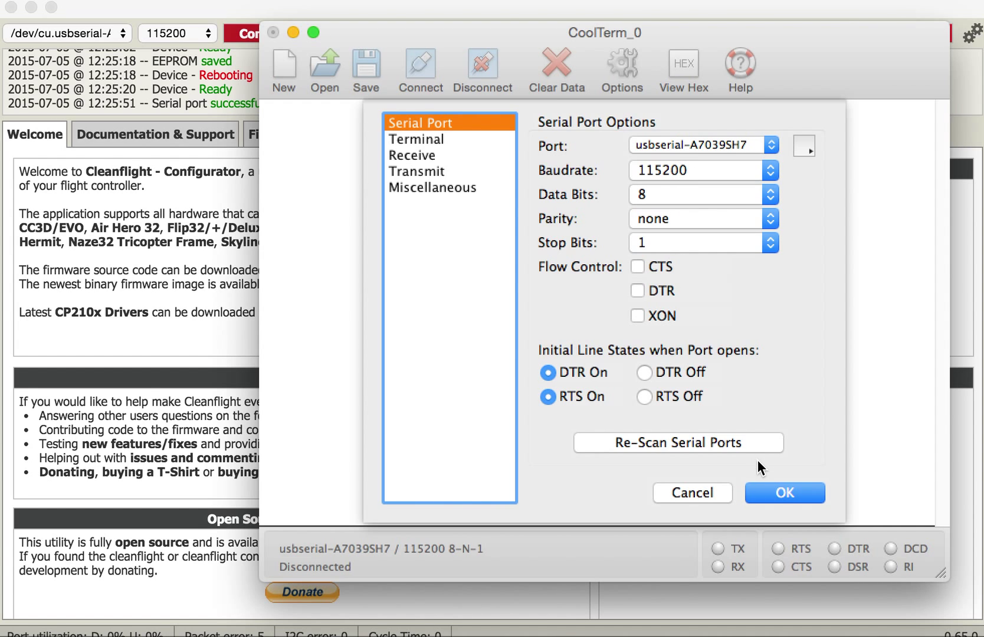
left_click(782, 495)
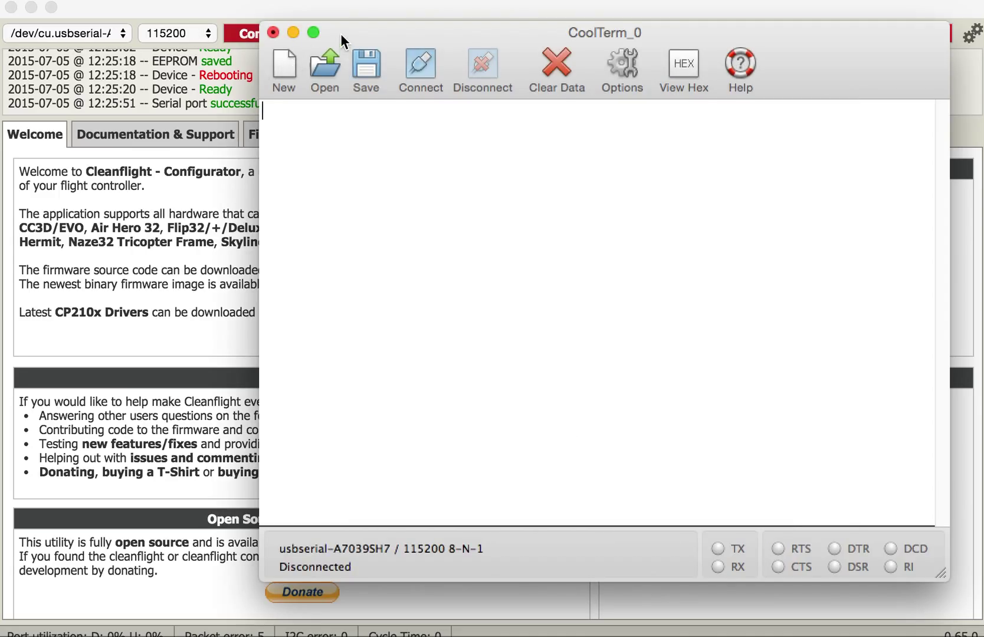
mouse_move(341, 34)
left_mouse_down()
mouse_move(431, 30)
mouse_move(407, 160)
mouse_move(407, 92)
mouse_move(337, 42)
mouse_move(343, 31)
left_mouse_up()
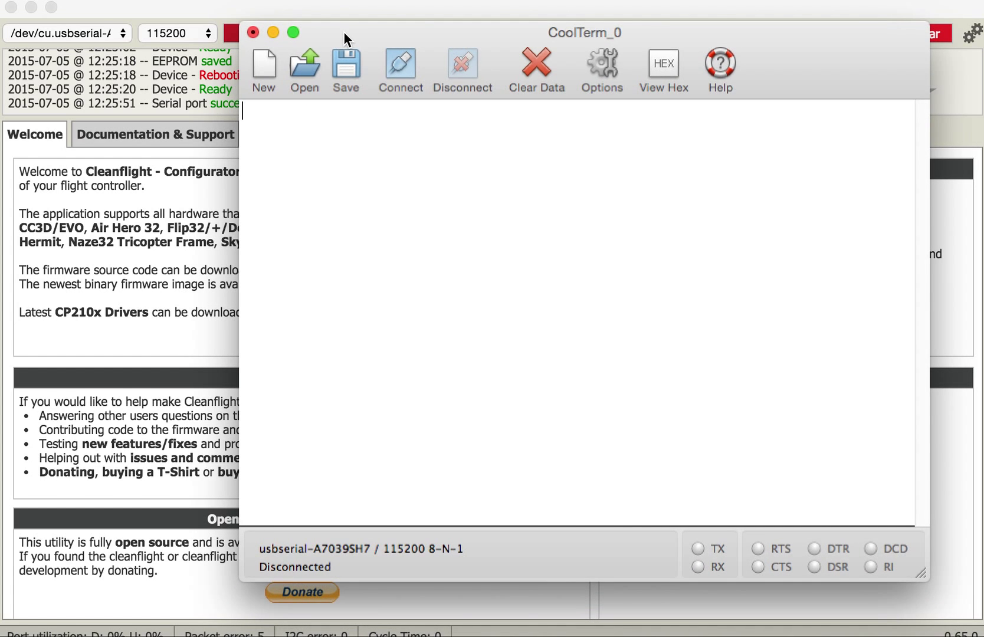
left_click(408, 62)
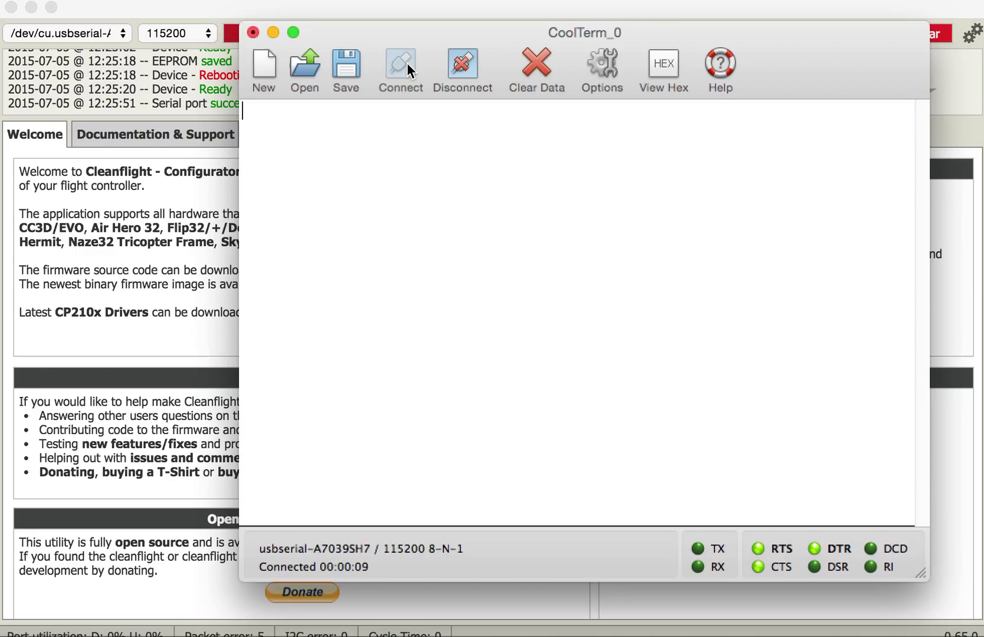
- Capture the incoming log to a Desktop text file, then stop, disconnect and clear the terminal
key("super+r")
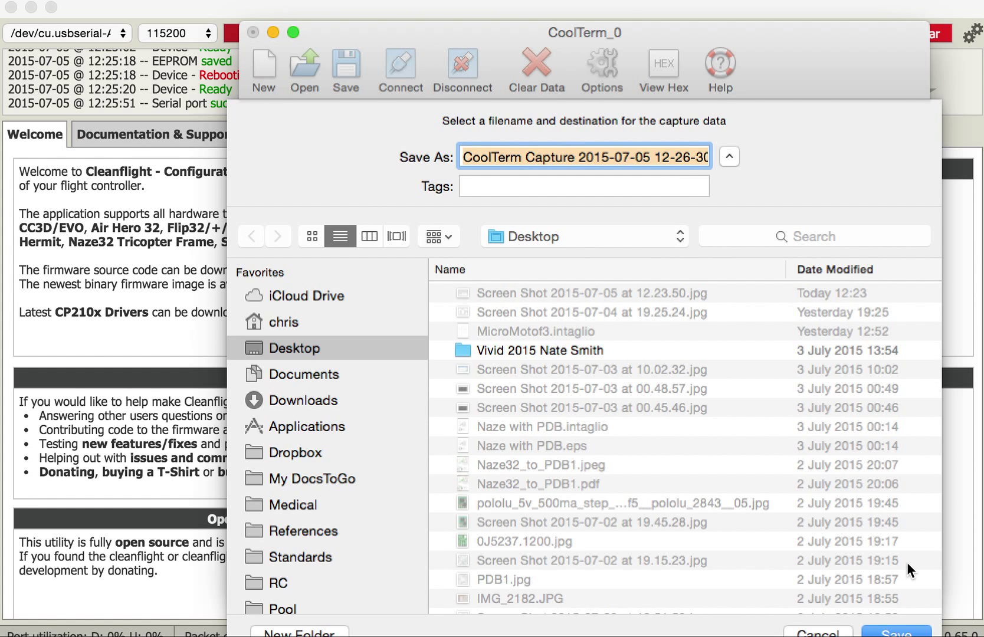
left_click(895, 631)
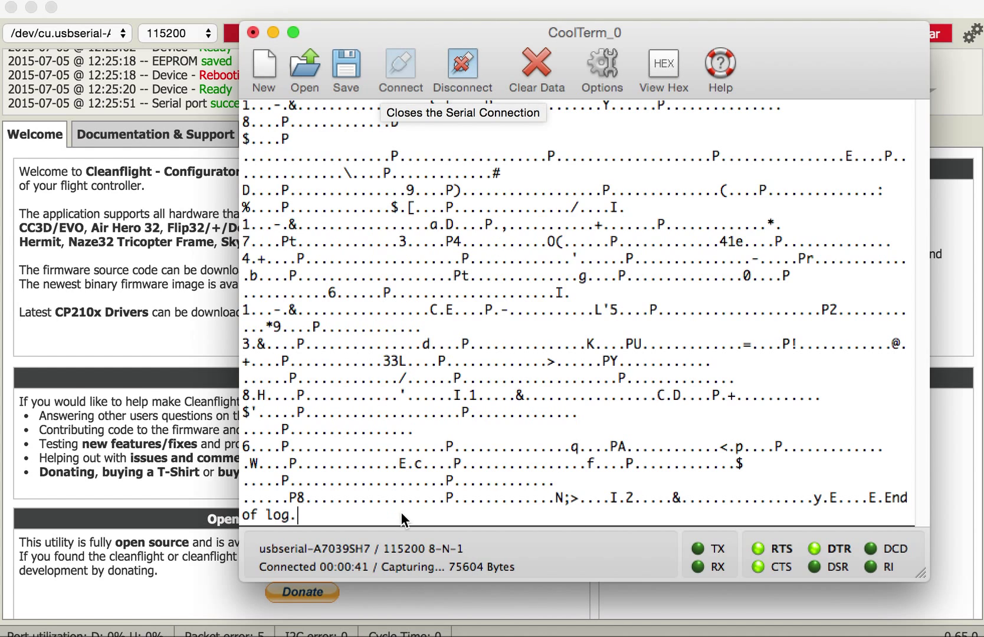
key("super+shift+r")
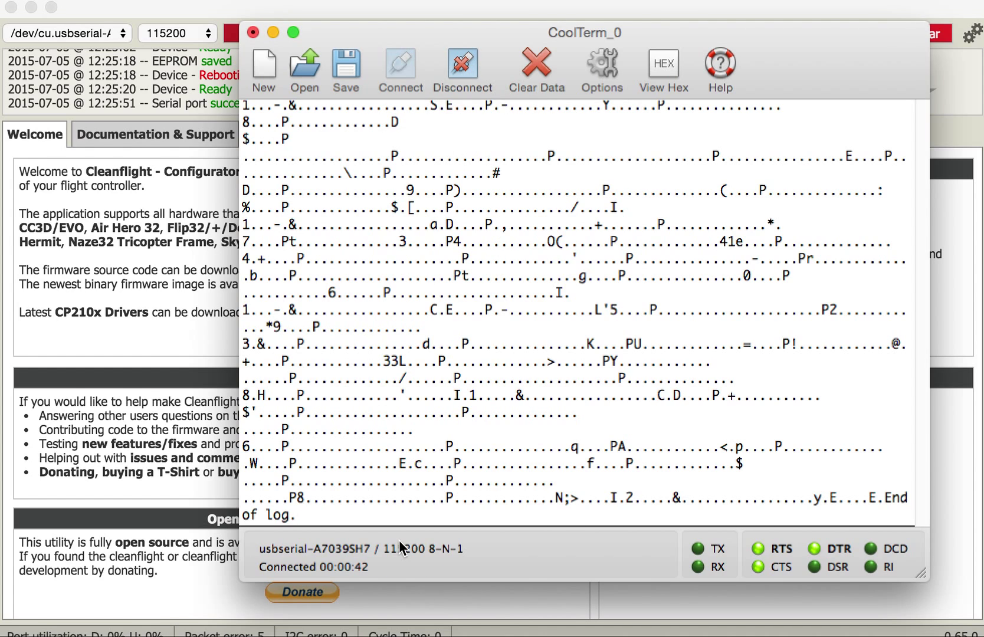
left_click(461, 65)
left_click(535, 70)
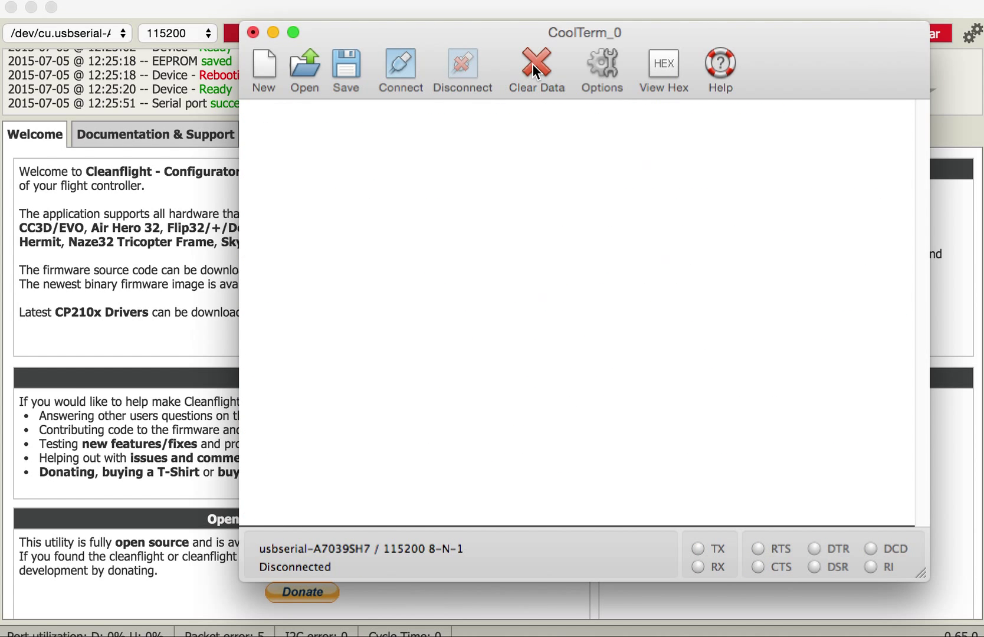
- Launch Safari, open the BlackBox.html viewer bookmark, and reposition and widen the window
key("super+space")
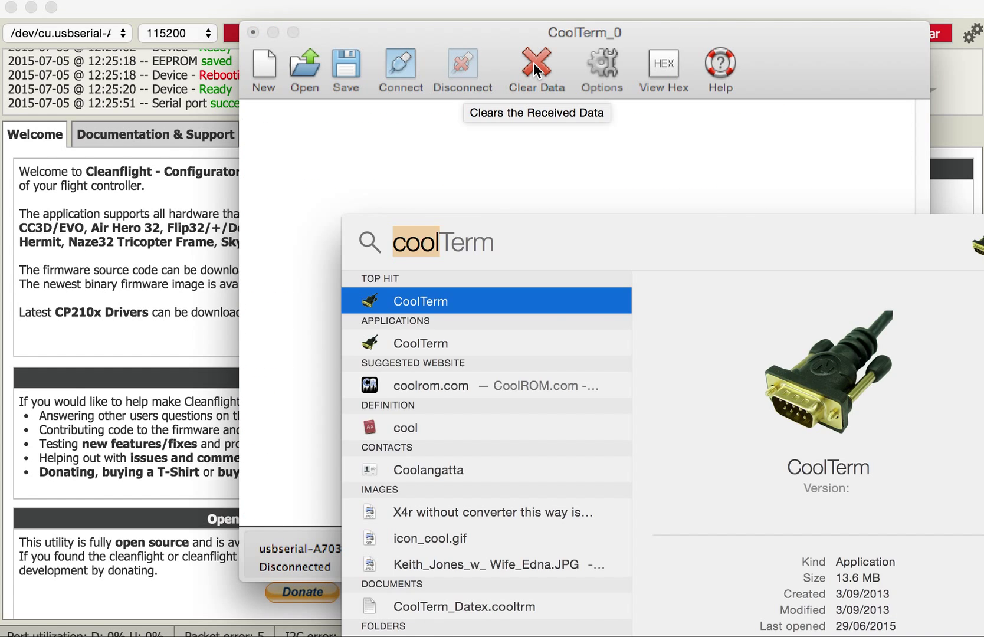
type("safari")
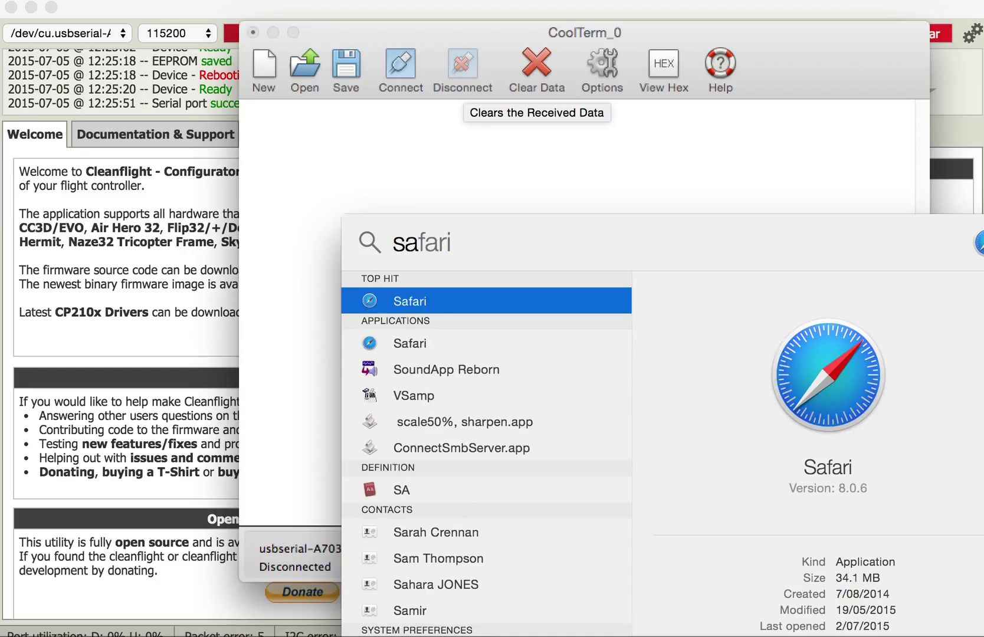
key("Return")
left_click(50, 113)
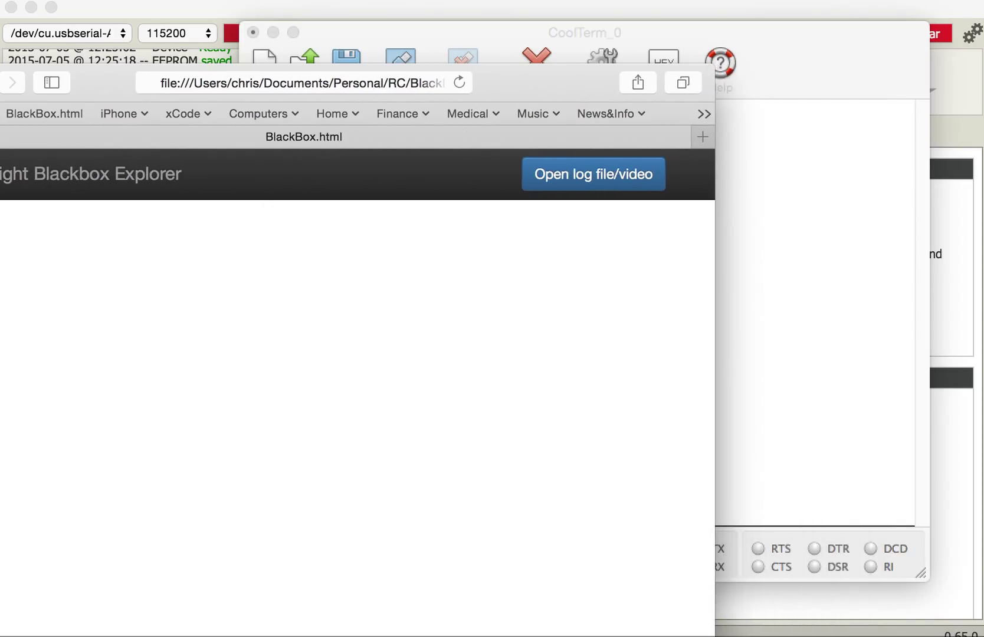
left_click_drag(576, 57, 639, 22)
left_click_drag(838, 354, 918, 354)
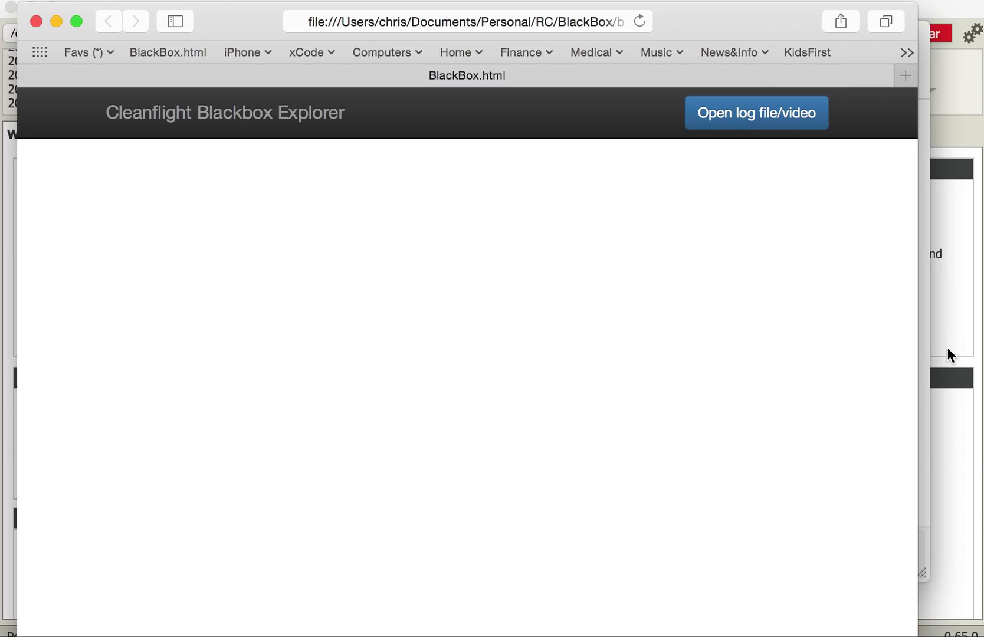
- Open the CoolTerm Capture log from the Desktop in Blackbox Explorer
left_click(755, 116)
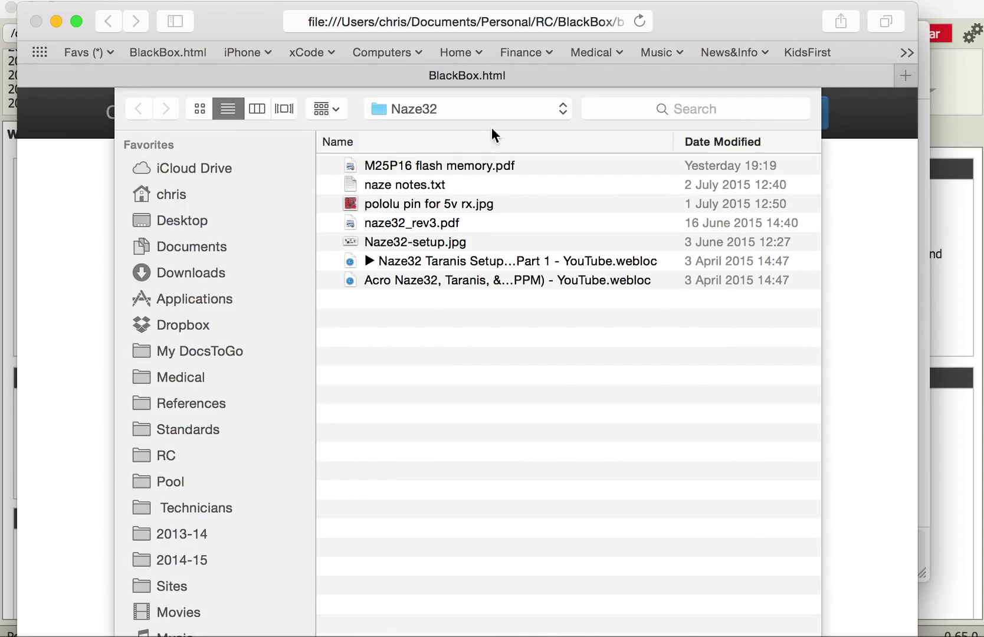
key("super+shift+d")
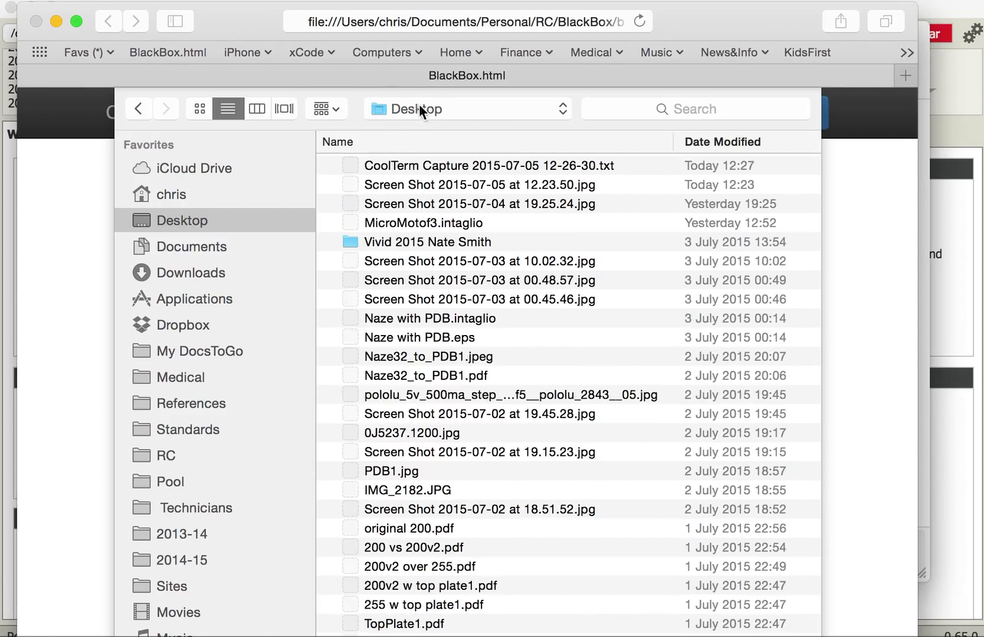
double_click(528, 164)
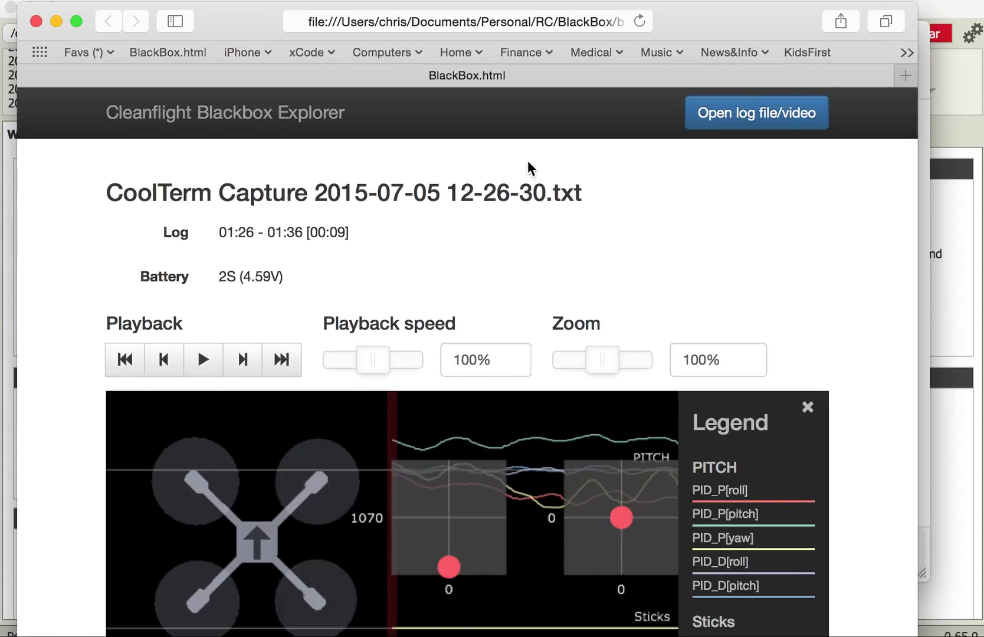
- Scrub playback about four seconds into the log to inspect the PID, stick and gyro traces
mouse_move(917, 636)
left_mouse_down()
mouse_move(896, 636)
mouse_move(923, 613)
mouse_move(928, 634)
mouse_move(929, 595)
mouse_move(926, 618)
left_mouse_up()
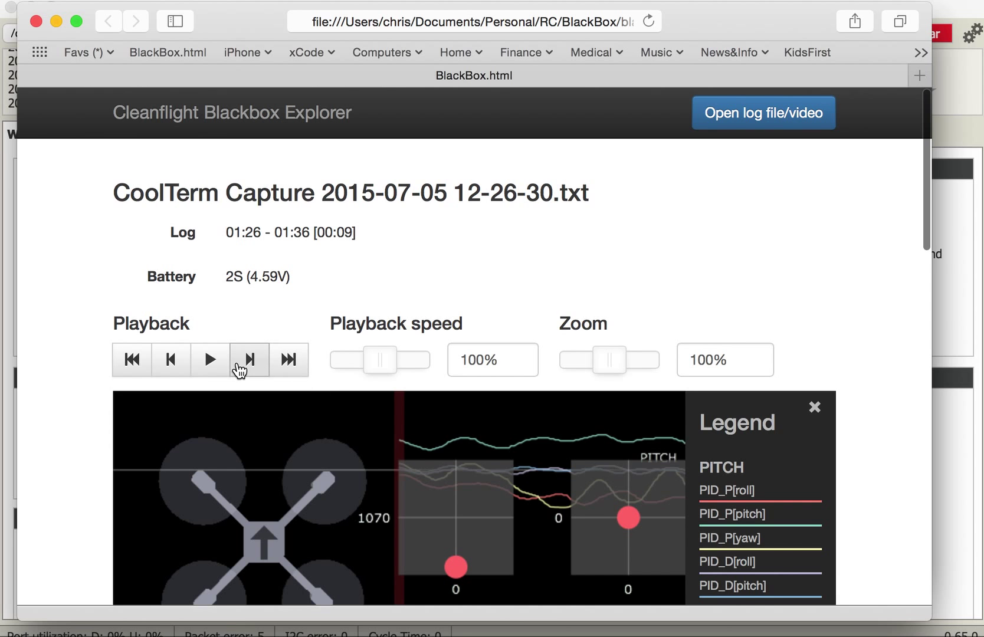
scroll(374, 532, "down", 10)
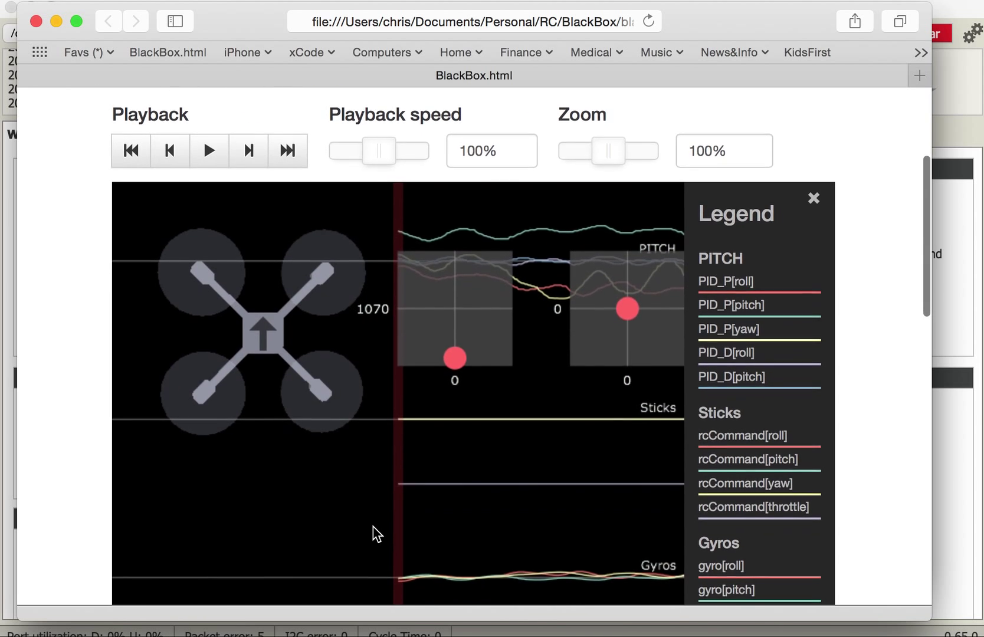
scroll(373, 534, "down", 3)
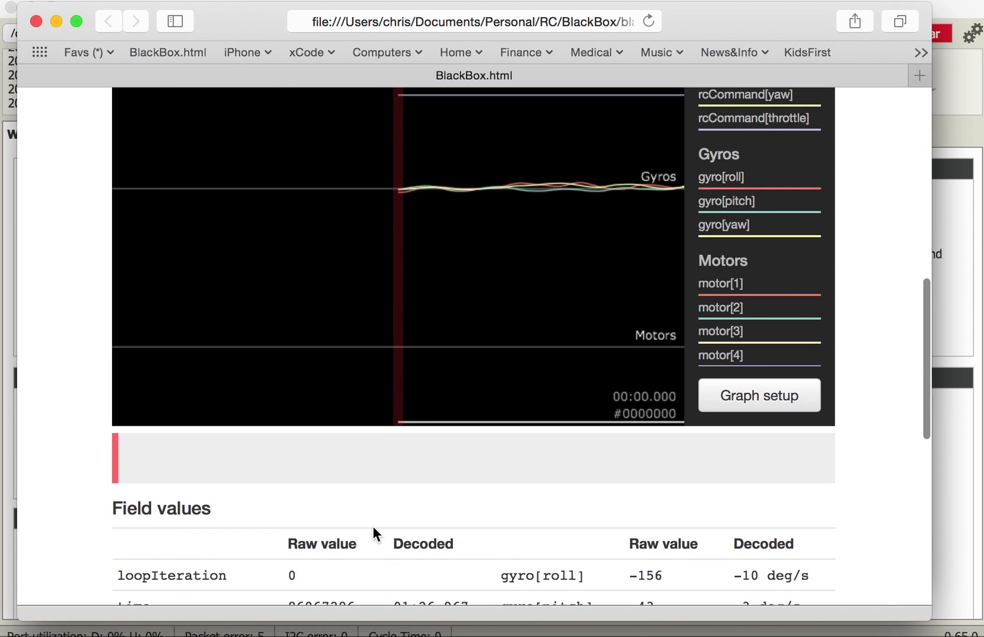
scroll(372, 534, "up", 4)
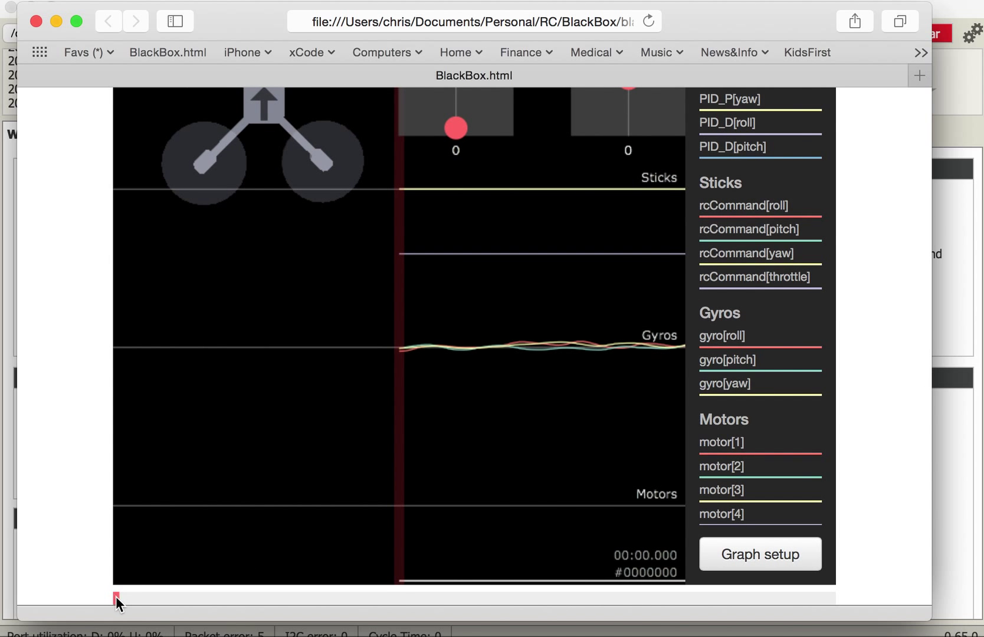
mouse_move(117, 597)
left_mouse_down()
mouse_move(407, 590)
mouse_move(152, 600)
mouse_move(369, 598)
mouse_move(441, 459)
left_mouse_up()
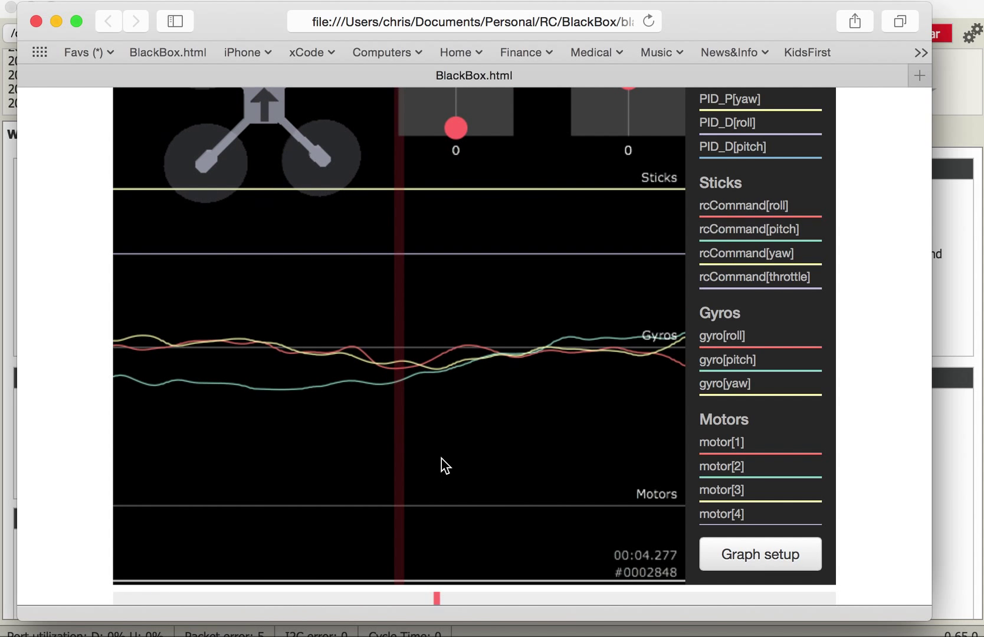
scroll(441, 458, "up", 5)
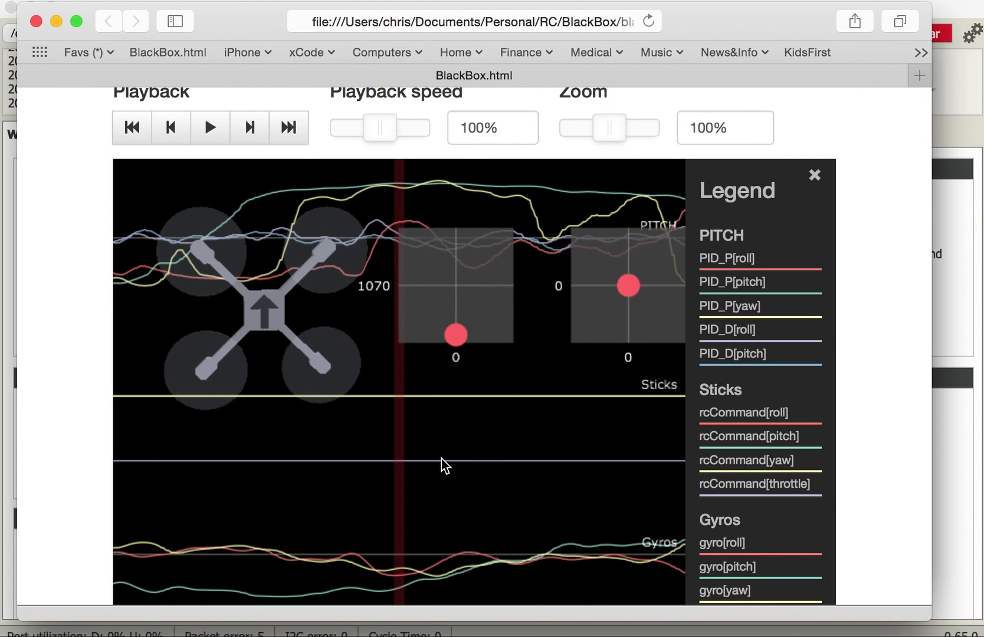
scroll(441, 459, "up", 3)
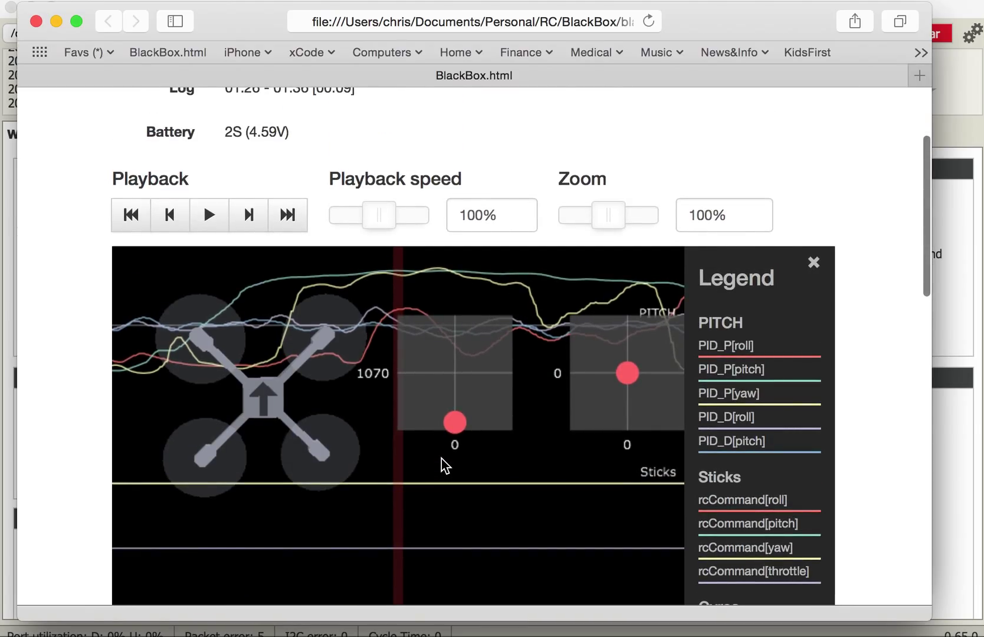
- Bring Cleanflight Configurator forward and reconnect to the flight controller
left_click(954, 99)
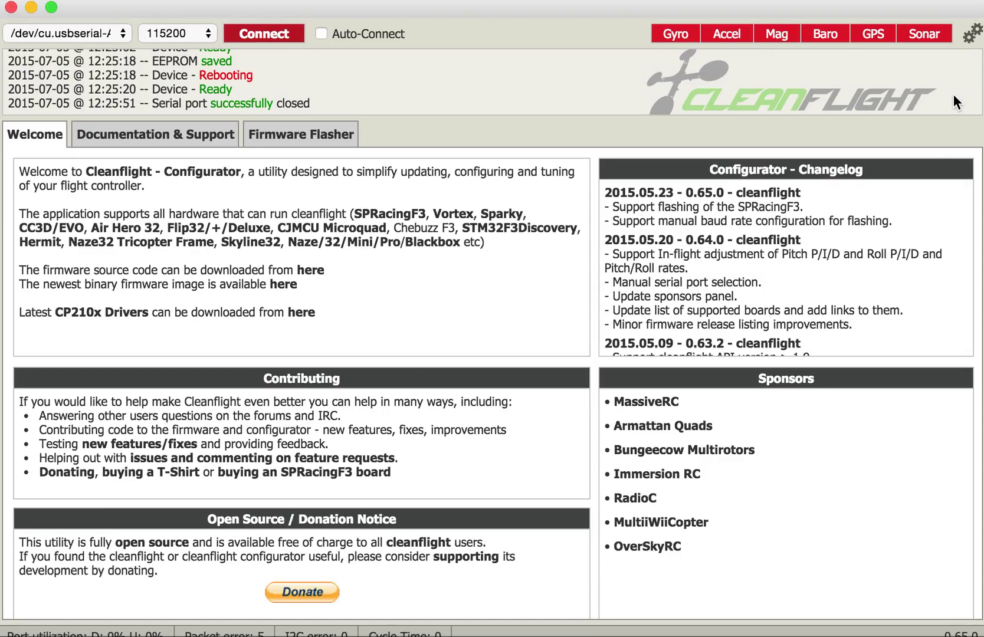
left_click(265, 35)
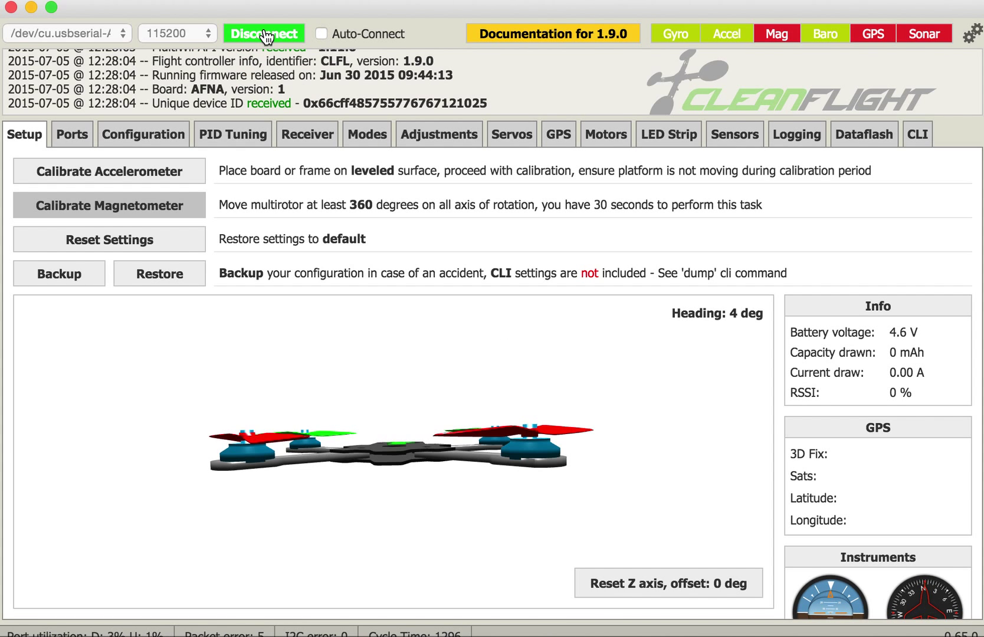